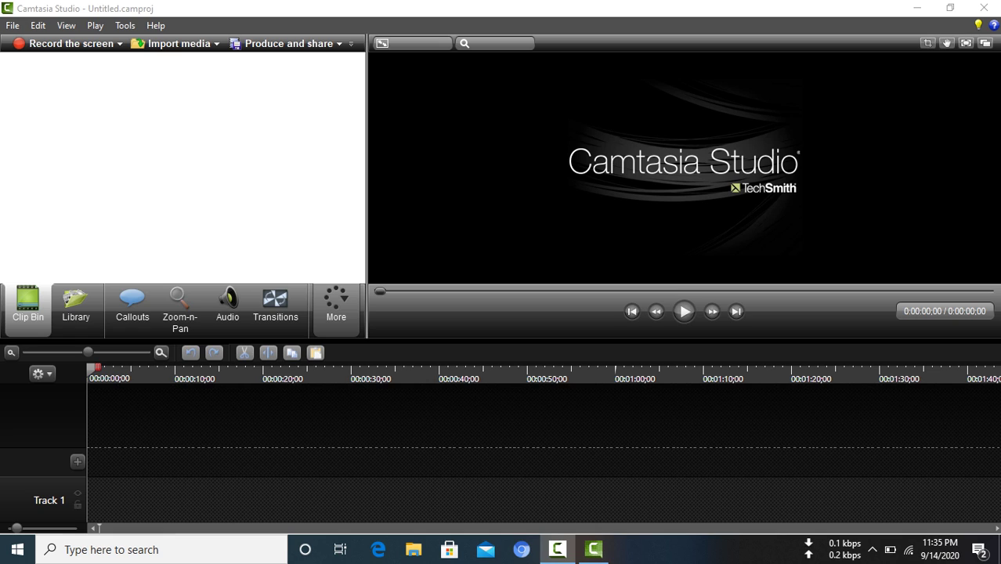
Step: Import the recording Castasia Calss 9 from the Camtasia Studio folder in Documents
{"action": "right_click", "coordinate": [143, 95]}
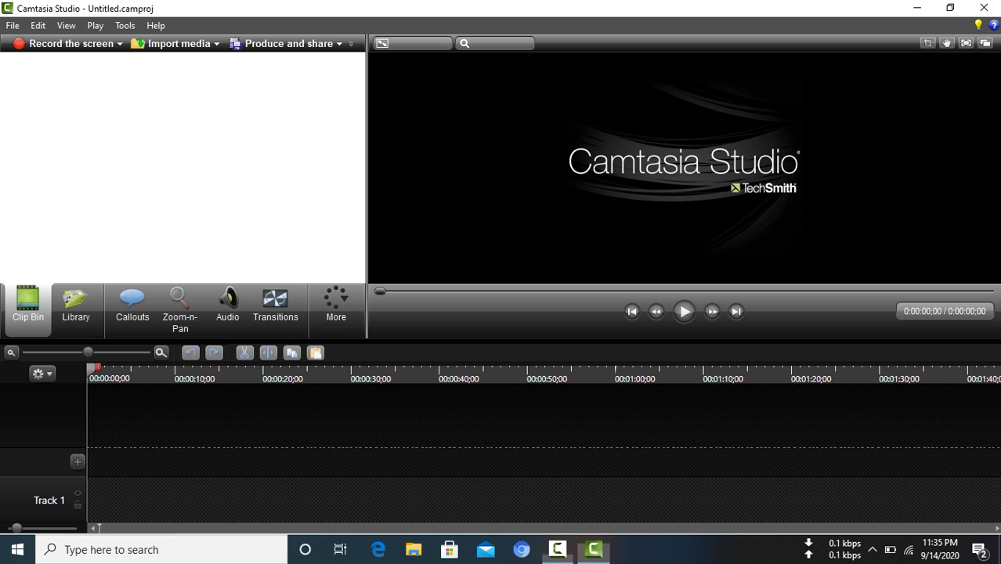
{"action": "left_click", "coordinate": [196, 106]}
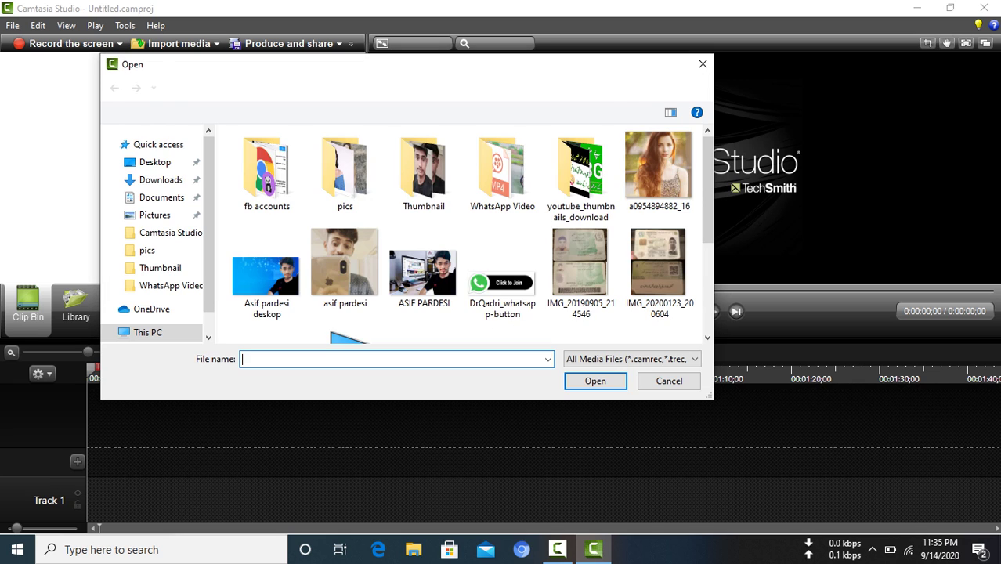
{"action": "scroll", "coordinate": [345, 188], "scroll_direction": "down", "scroll_amount": 2}
{"action": "left_click", "coordinate": [162, 197]}
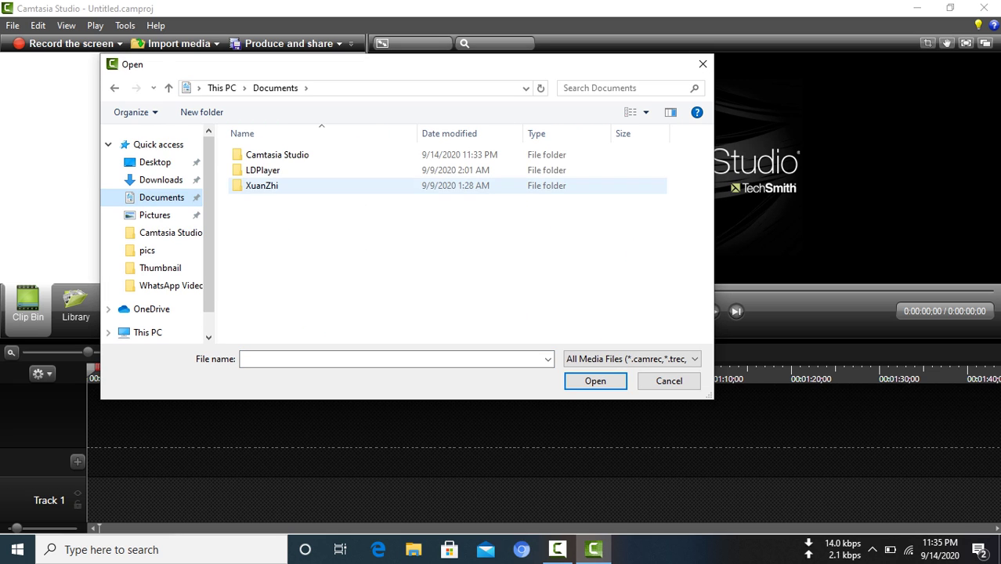
{"action": "double_click", "coordinate": [277, 154]}
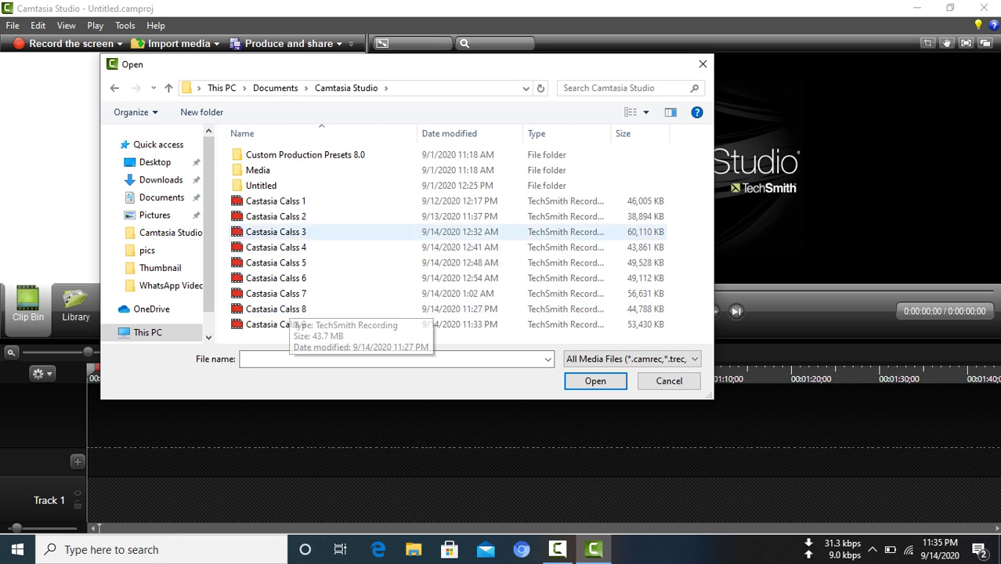
{"action": "left_click", "coordinate": [276, 200]}
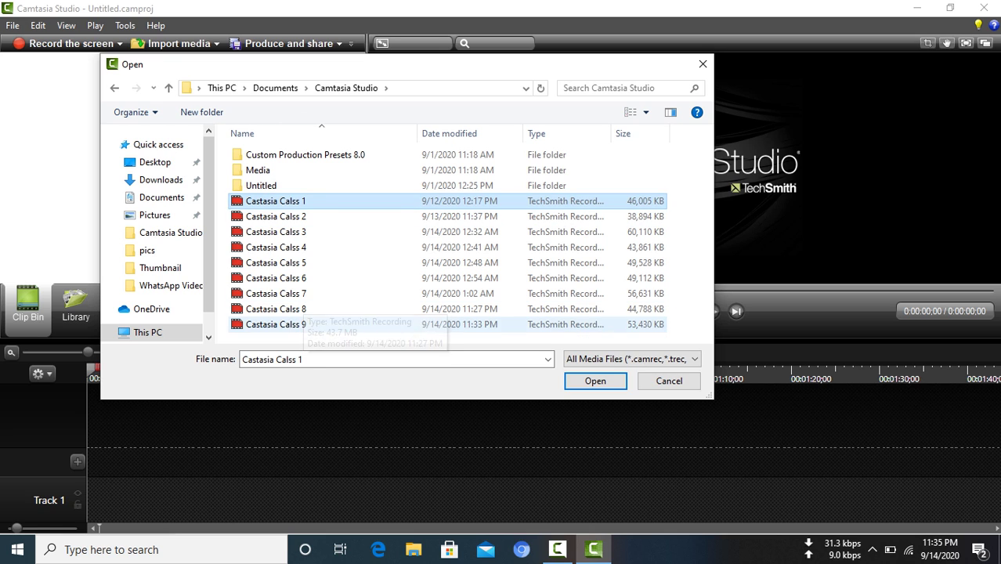
{"action": "left_click", "coordinate": [275, 325]}
{"action": "key", "text": "Return"}
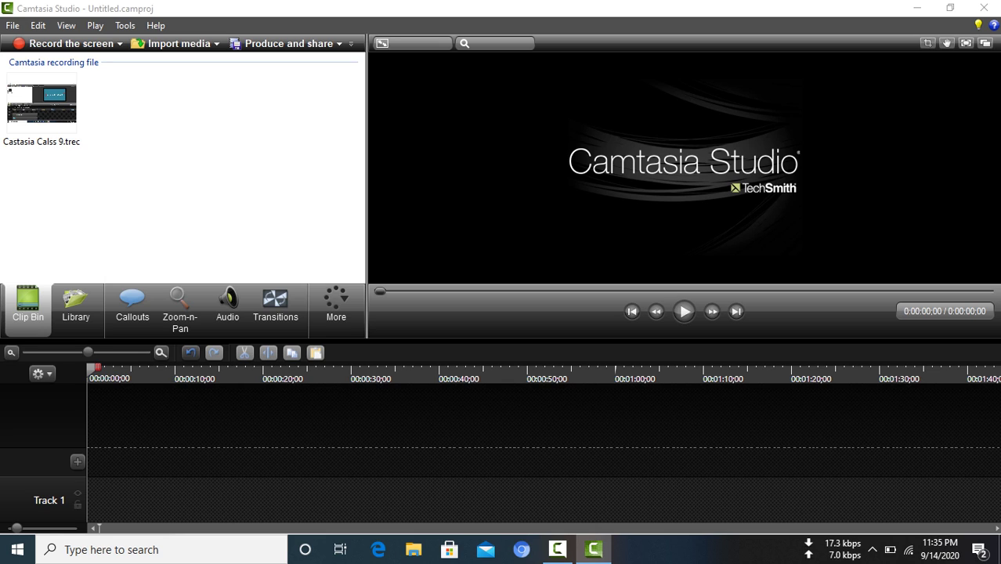
Step: Add the imported Castasia Calss 9 recording to the timeline and play it to about 19 seconds
{"action": "left_click", "coordinate": [40, 109]}
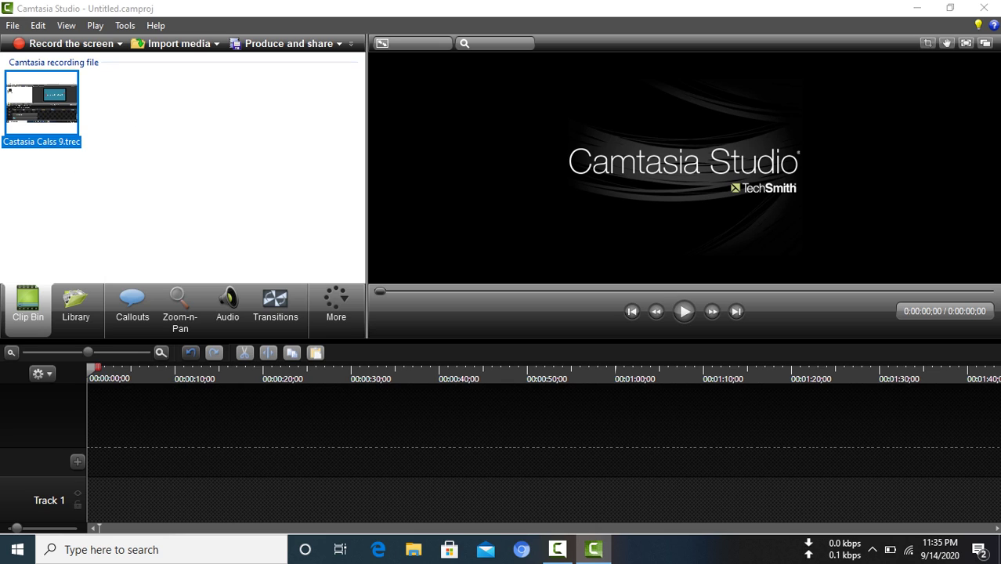
{"action": "right_click", "coordinate": [38, 111]}
{"action": "left_click", "coordinate": [118, 119]}
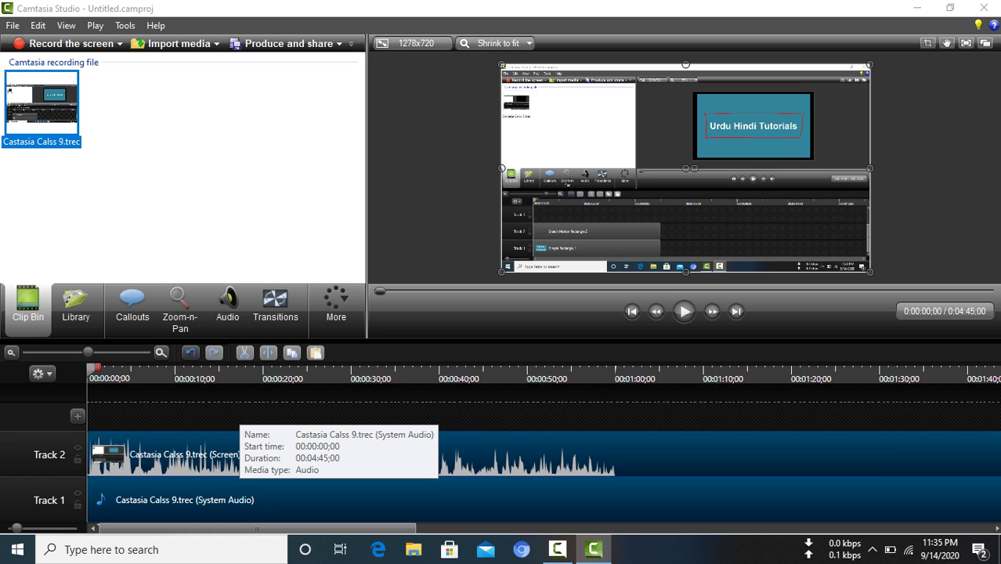
{"action": "left_click", "coordinate": [684, 311]}
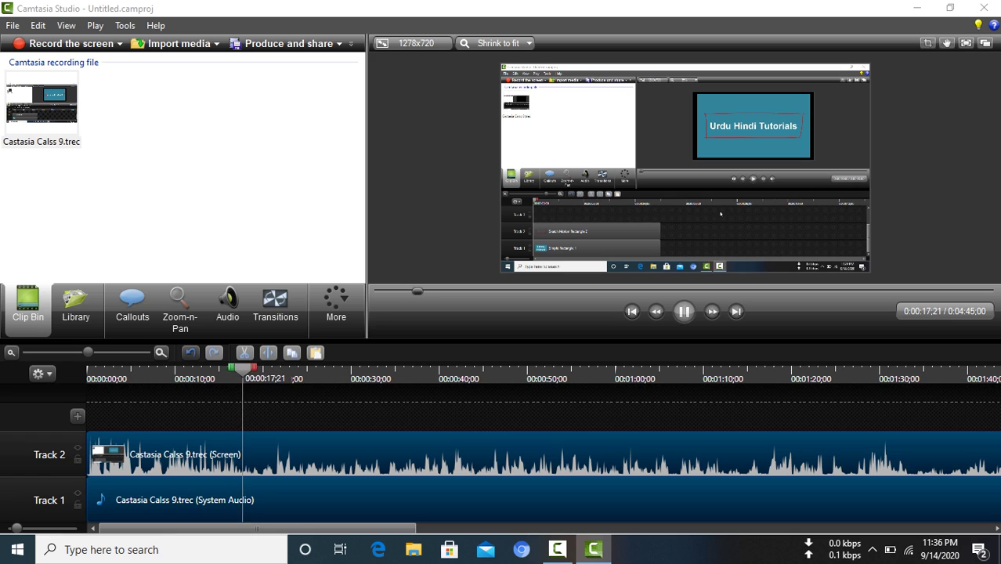
{"action": "left_click", "coordinate": [684, 311]}
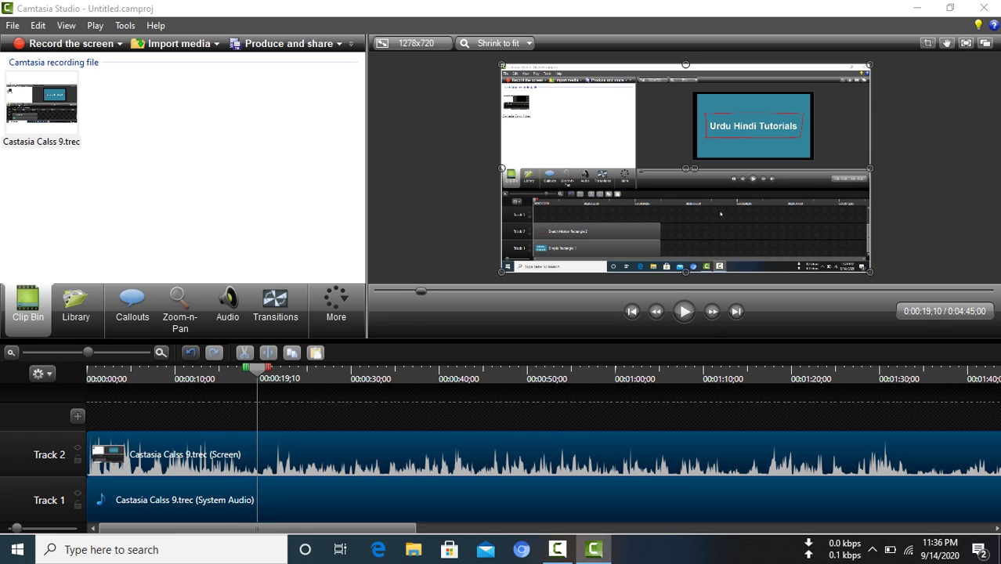
Step: Add a Sketch Motion Arrow callout at 00:00:19;10 and shift it about one second earlier on Track 3
{"action": "scroll", "coordinate": [684, 168], "scroll_direction": "up", "scroll_amount": 3}
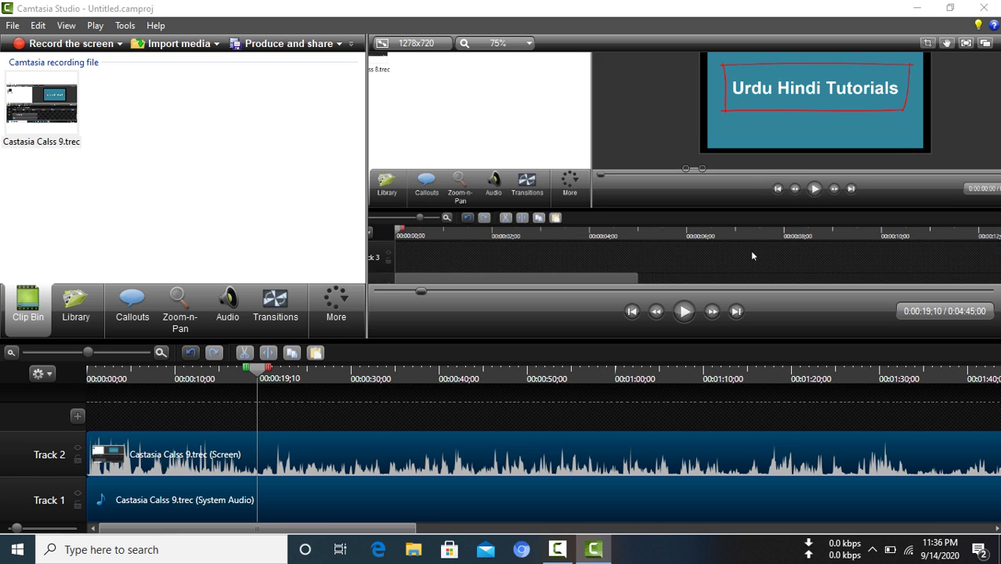
{"action": "scroll", "coordinate": [684, 168], "scroll_direction": "down", "scroll_amount": 2}
{"action": "scroll", "coordinate": [684, 167], "scroll_direction": "up", "scroll_amount": 1}
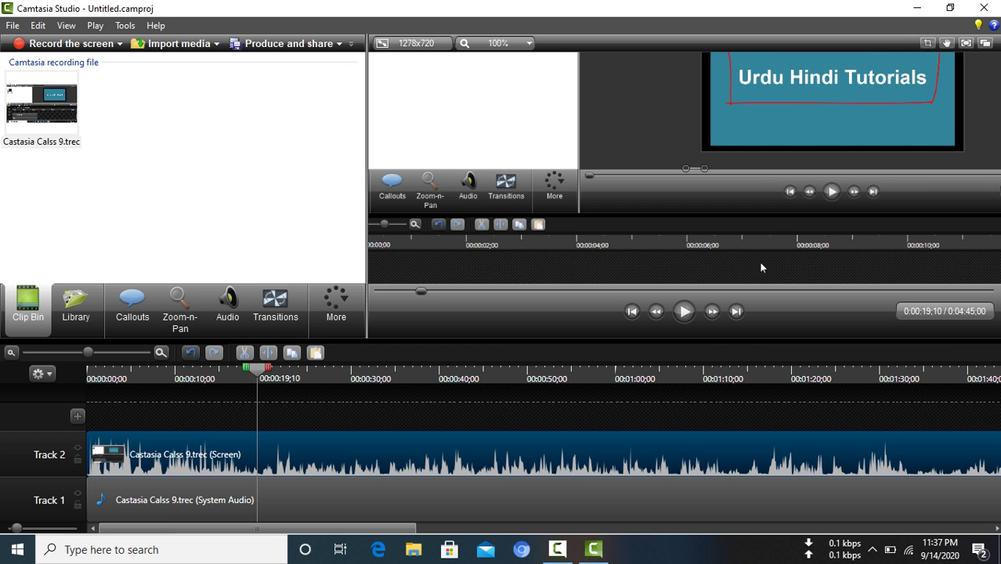
{"action": "scroll", "coordinate": [683, 168], "scroll_direction": "up", "scroll_amount": 1}
{"action": "scroll", "coordinate": [684, 168], "scroll_direction": "down", "scroll_amount": 3}
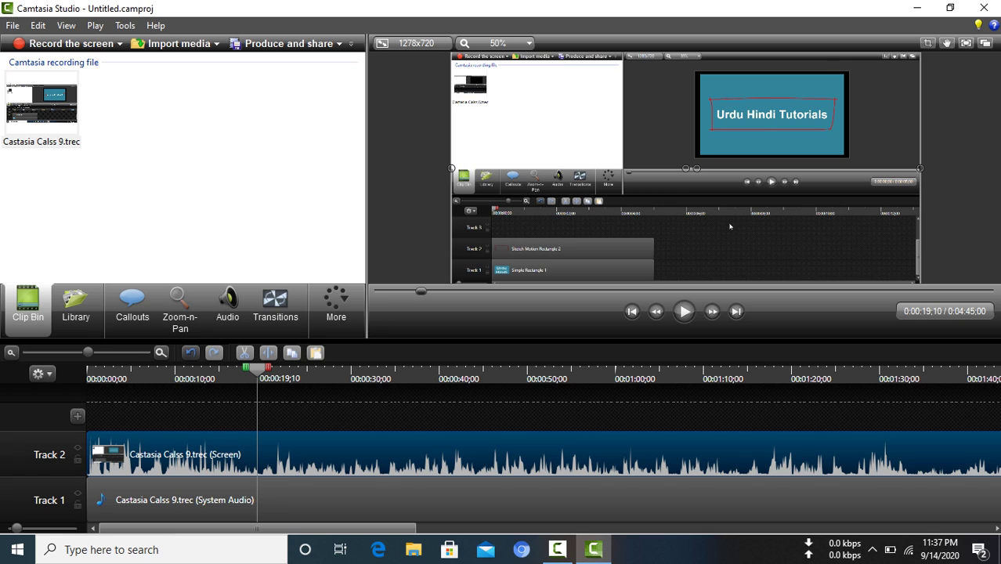
{"action": "left_click", "coordinate": [132, 307]}
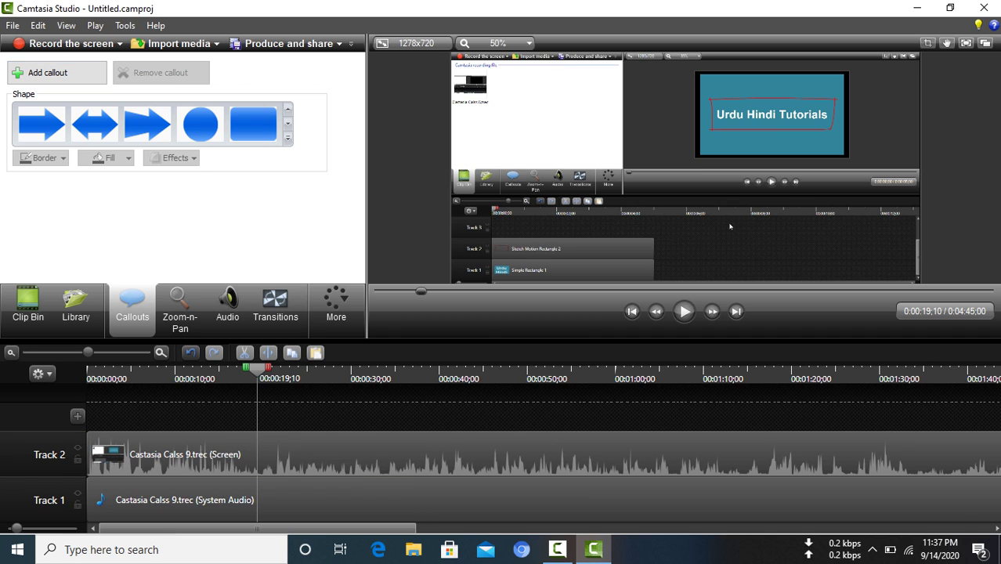
{"action": "left_click", "coordinate": [288, 138]}
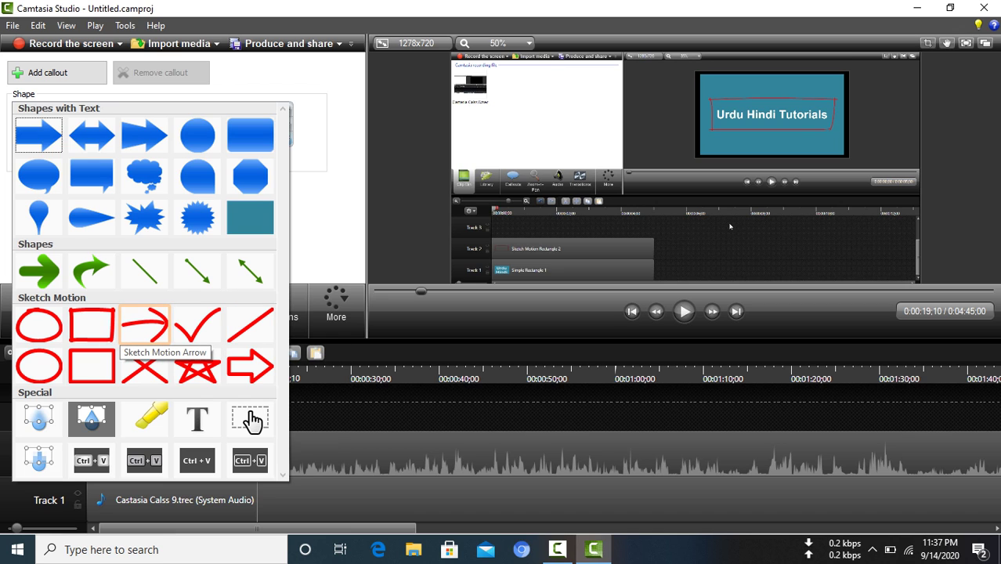
{"action": "left_click", "coordinate": [144, 324]}
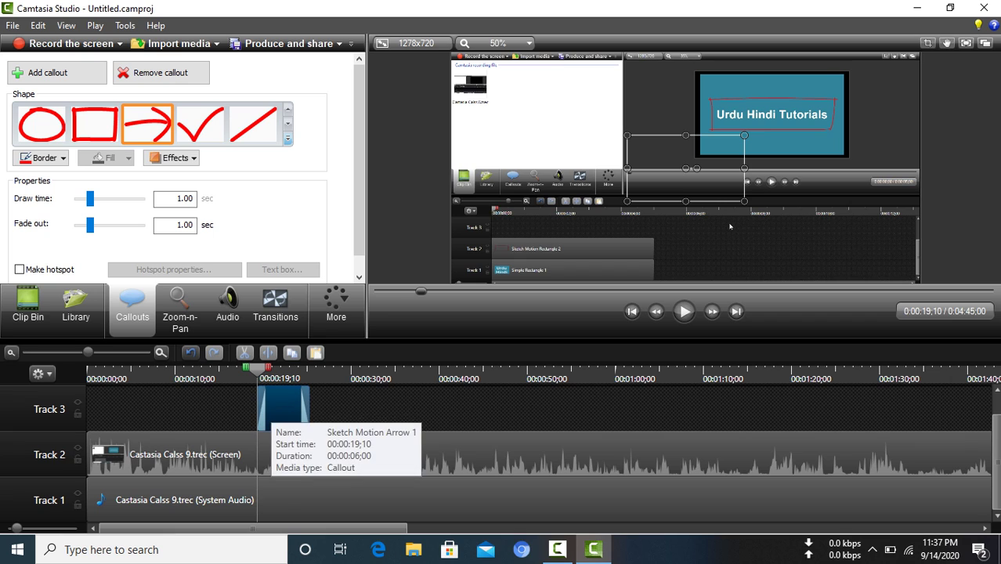
{"action": "left_click_drag", "start_coordinate": [270, 408], "coordinate": [260, 408]}
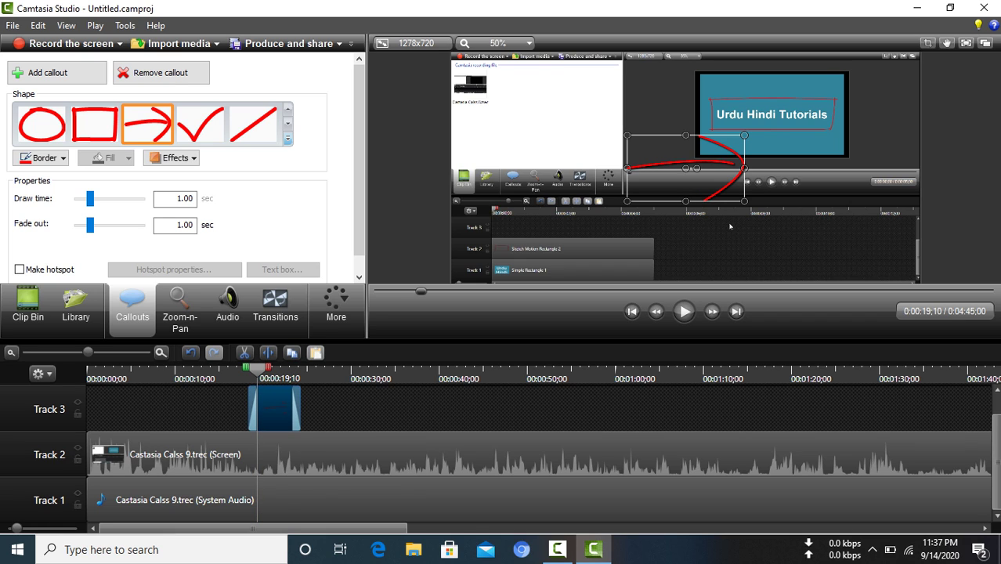
Step: Shrink and reposition the sketch arrow so it points at the Transitions tab in the recorded screen
{"action": "left_click_drag", "start_coordinate": [627, 202], "coordinate": [603, 207]}
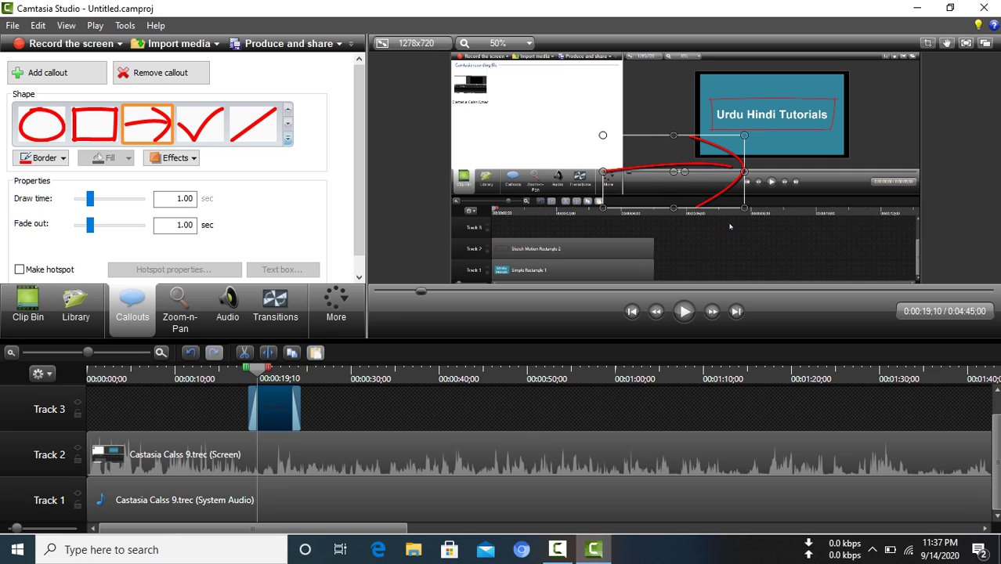
{"action": "left_click_drag", "start_coordinate": [673, 171], "coordinate": [667, 154]}
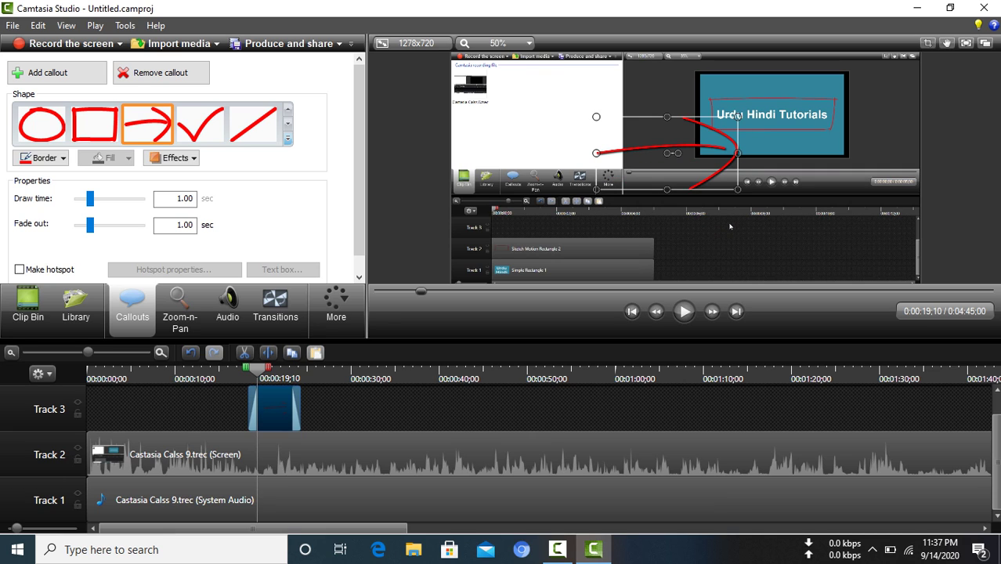
{"action": "left_click_drag", "start_coordinate": [738, 117], "coordinate": [681, 80]}
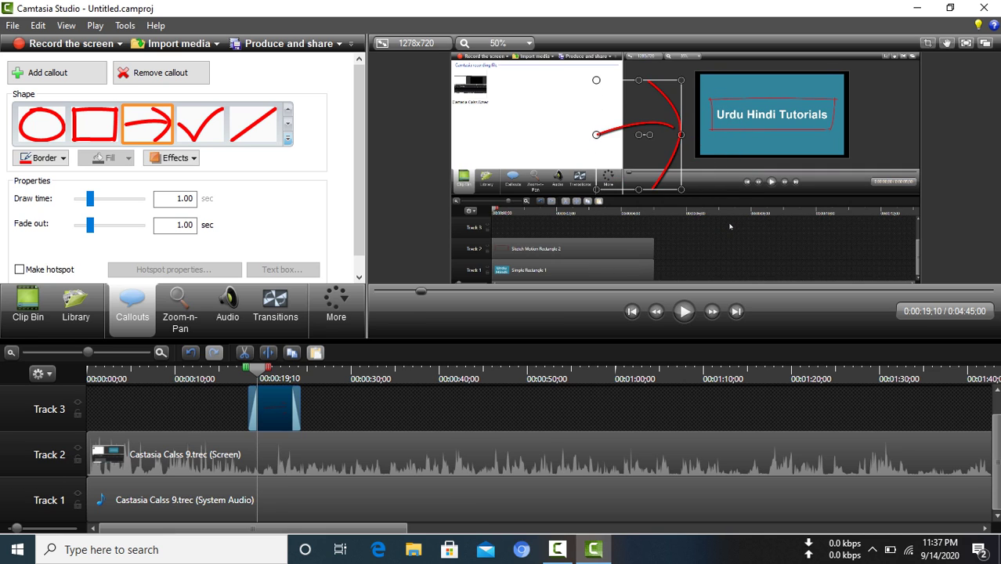
{"action": "left_click_drag", "start_coordinate": [596, 189], "coordinate": [856, 149]}
{"action": "left_click_drag", "start_coordinate": [768, 114], "coordinate": [598, 164]}
{"action": "left_click_drag", "start_coordinate": [510, 199], "coordinate": [564, 171]}
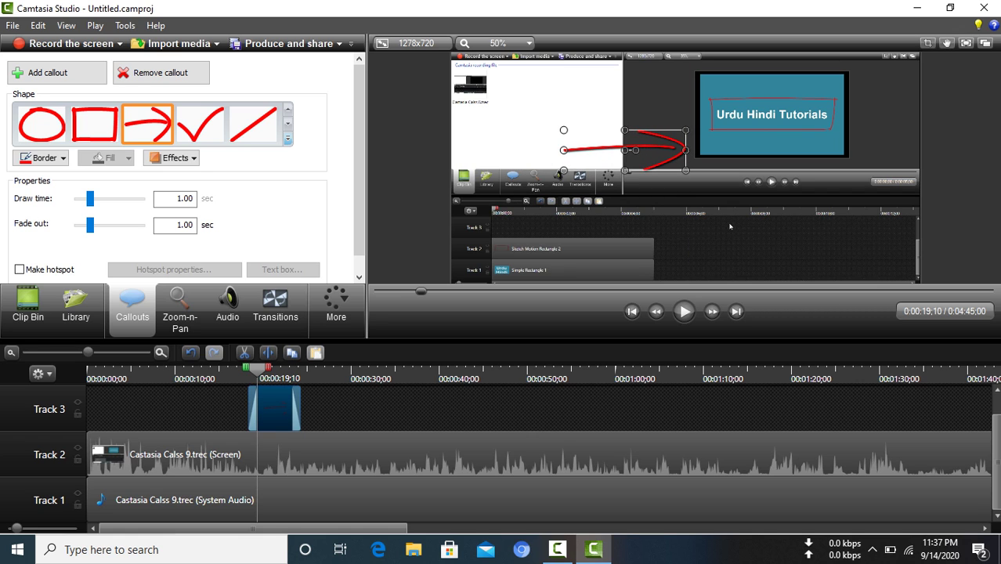
{"action": "left_click_drag", "start_coordinate": [625, 150], "coordinate": [505, 182]}
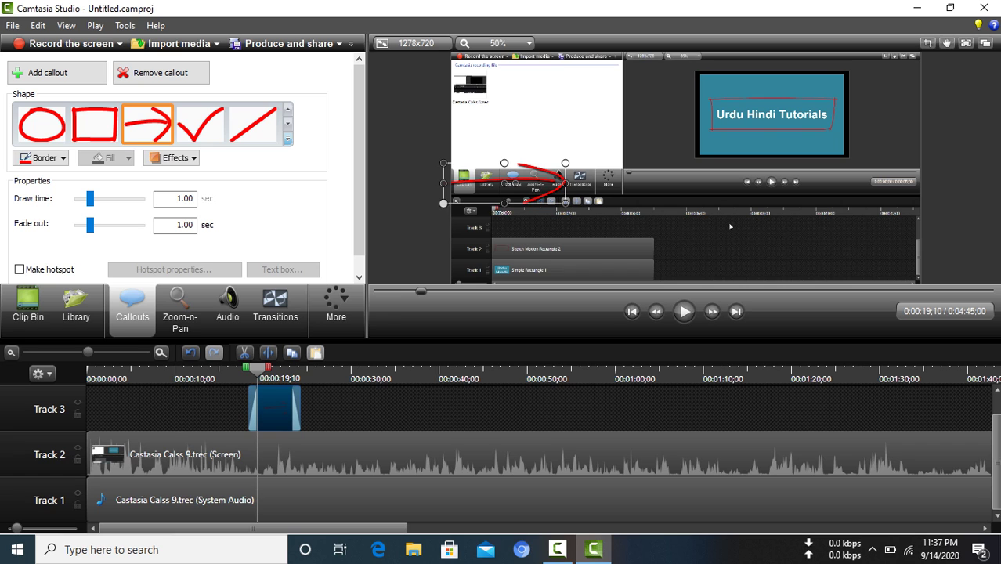
{"action": "left_click_drag", "start_coordinate": [444, 204], "coordinate": [528, 184]}
{"action": "left_click", "coordinate": [730, 227]}
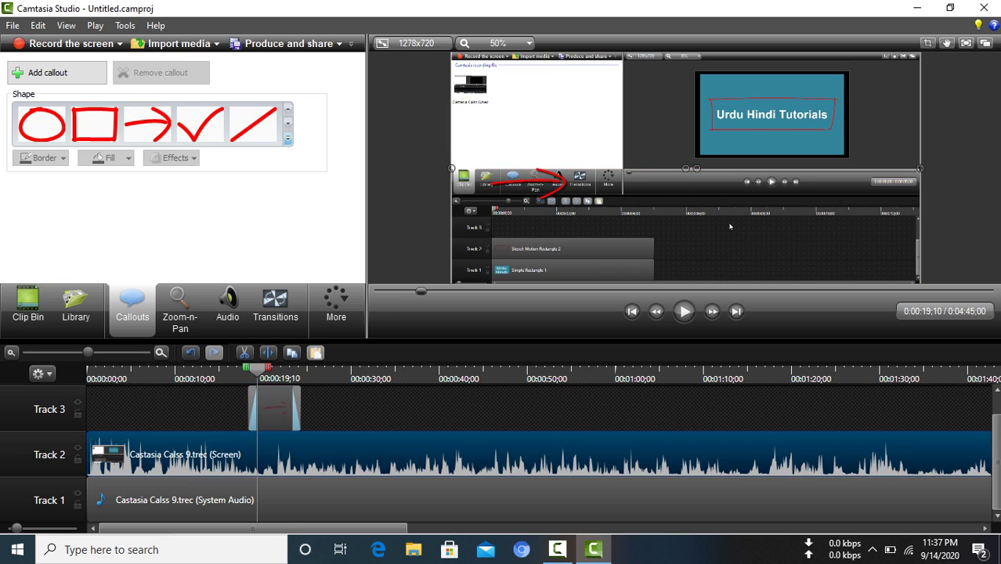
Step: Set the arrow callout's draw time to 2.03 seconds and play the animation back from the callout's start
{"action": "key", "text": "space"}
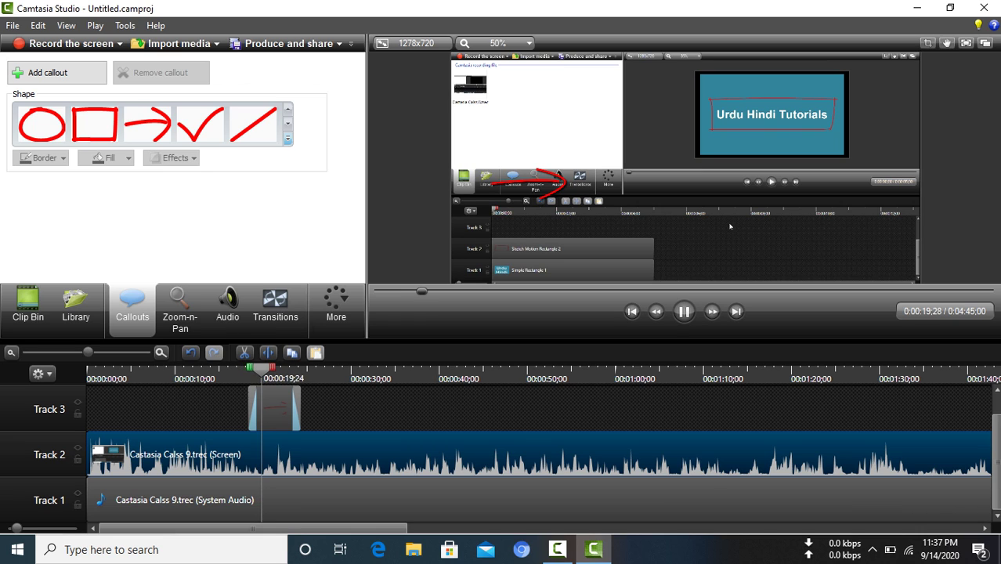
{"action": "left_click", "coordinate": [274, 408]}
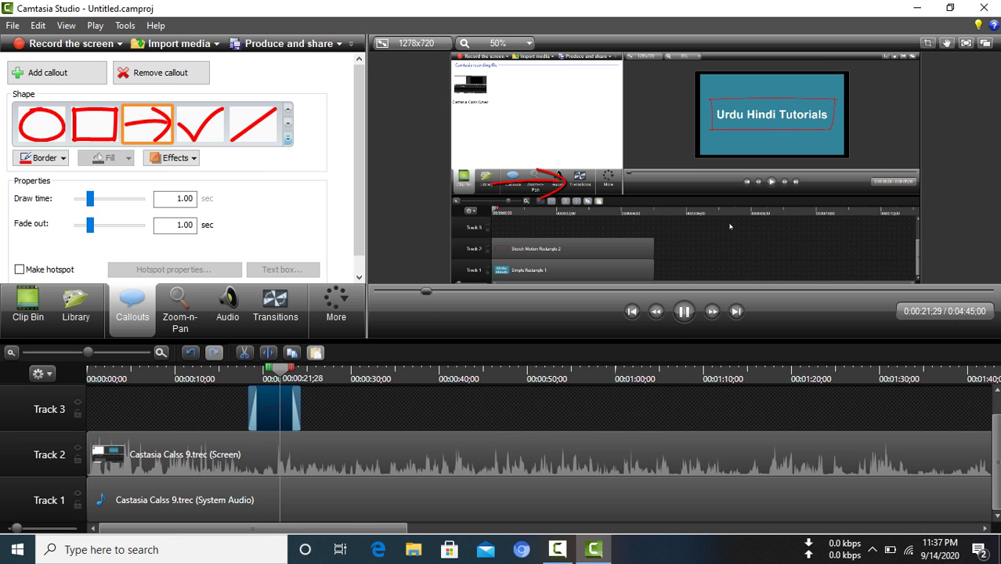
{"action": "left_click_drag", "start_coordinate": [90, 198], "coordinate": [103, 198]}
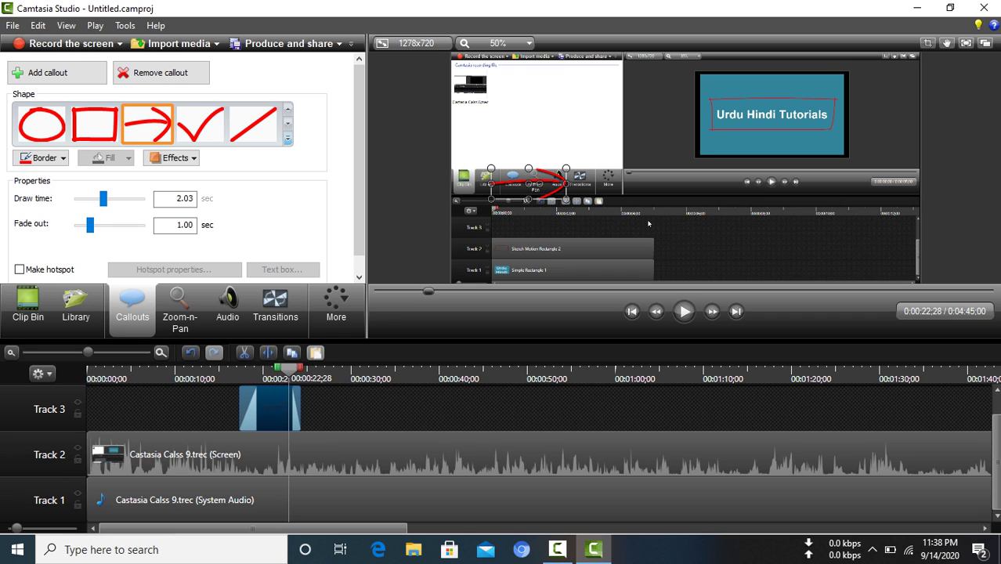
{"action": "left_click_drag", "start_coordinate": [289, 369], "coordinate": [239, 368]}
{"action": "key", "text": "space"}
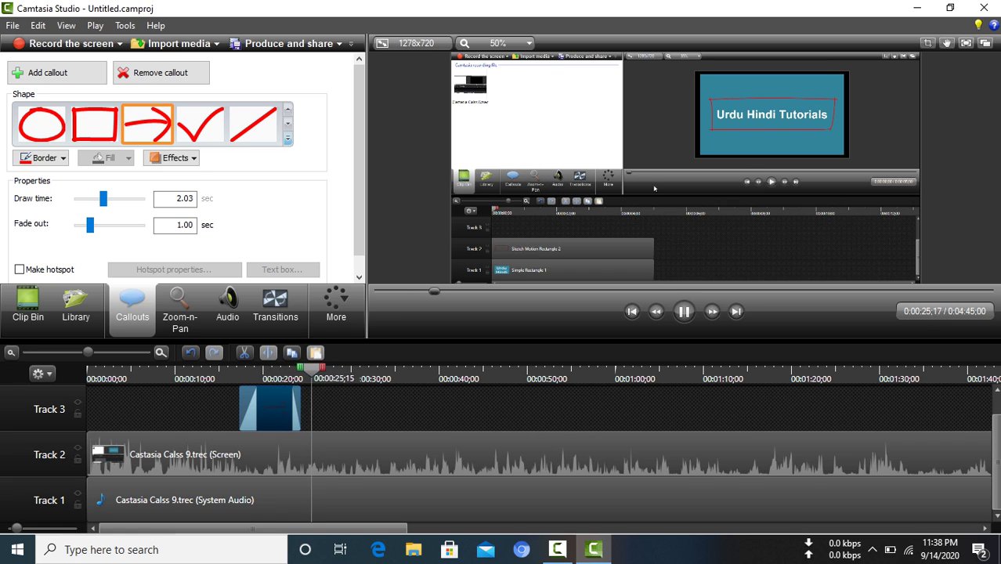
{"action": "left_click", "coordinate": [684, 311]}
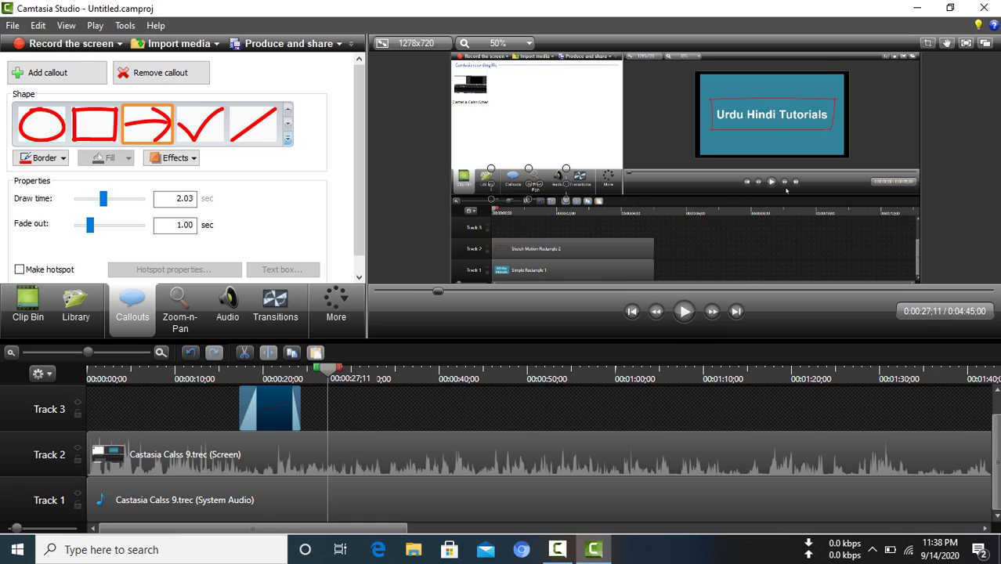
Step: Change the arrow callout's shape to the Sketch Motion circle and stretch it upward into a roughly round outline
{"action": "left_click", "coordinate": [42, 124]}
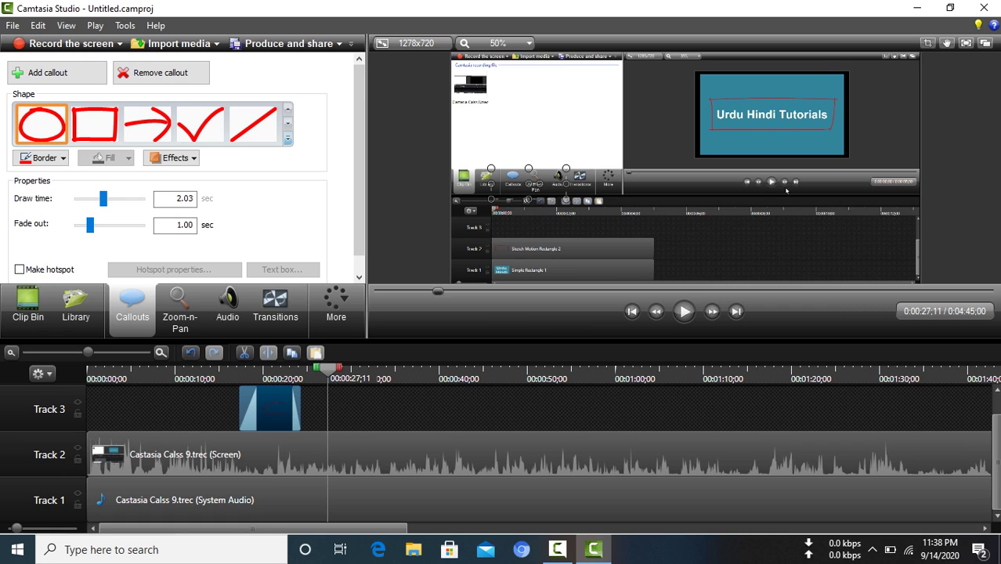
{"action": "mouse_move", "coordinate": [686, 168]}
{"action": "left_mouse_down"}
{"action": "mouse_move", "coordinate": [700, 199]}
{"action": "mouse_move", "coordinate": [696, 169]}
{"action": "mouse_move", "coordinate": [687, 174]}
{"action": "left_mouse_up"}
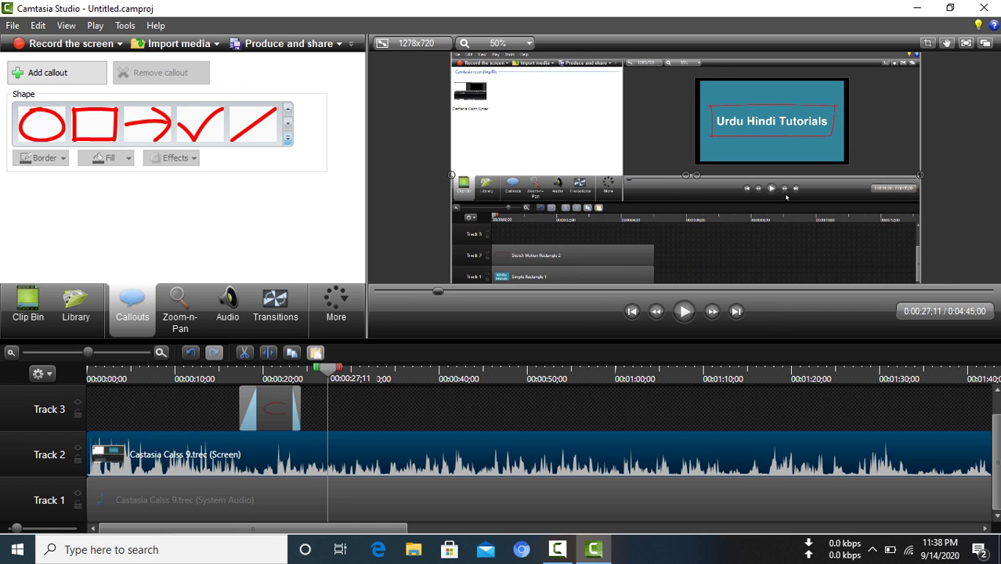
{"action": "left_click", "coordinate": [270, 409]}
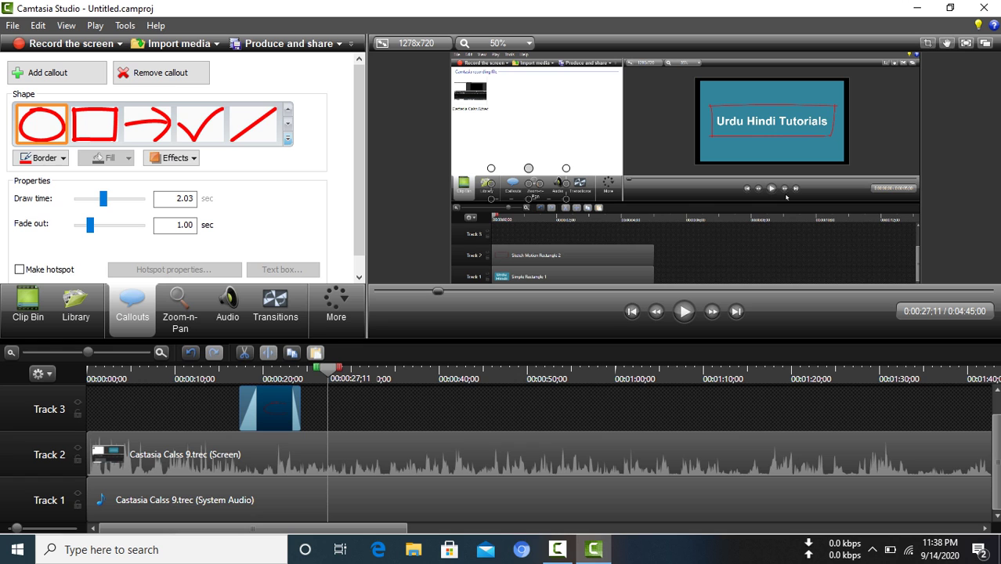
{"action": "mouse_move", "coordinate": [786, 198]}
{"action": "left_mouse_down"}
{"action": "mouse_move", "coordinate": [793, 202]}
{"action": "mouse_move", "coordinate": [786, 196]}
{"action": "left_mouse_up"}
{"action": "left_click", "coordinate": [269, 409]}
{"action": "left_click", "coordinate": [269, 409]}
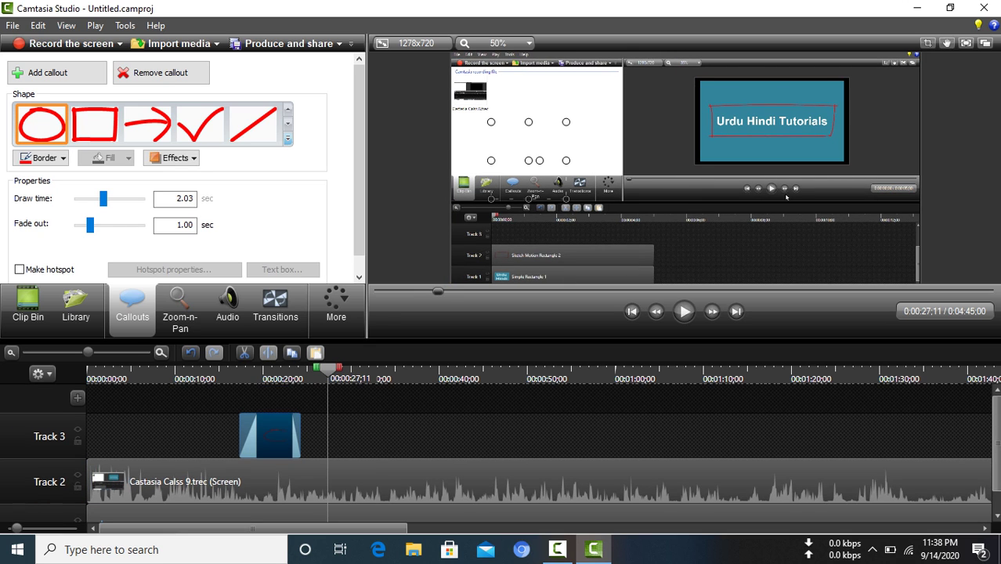
{"action": "left_click", "coordinate": [786, 197]}
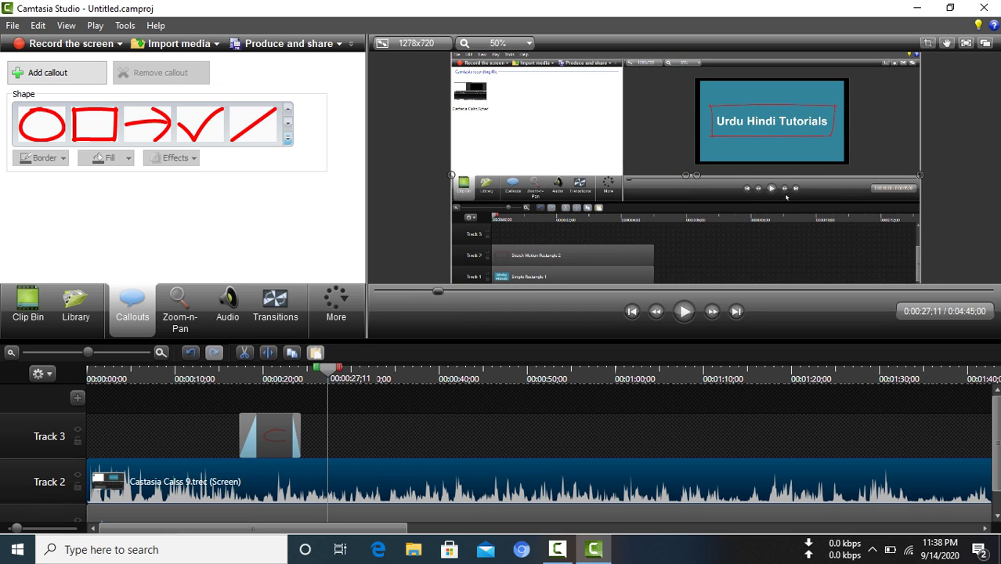
Step: Play the timeline from the start of the circle callout to review its drawing animation
{"action": "left_click_drag", "start_coordinate": [328, 369], "coordinate": [257, 369]}
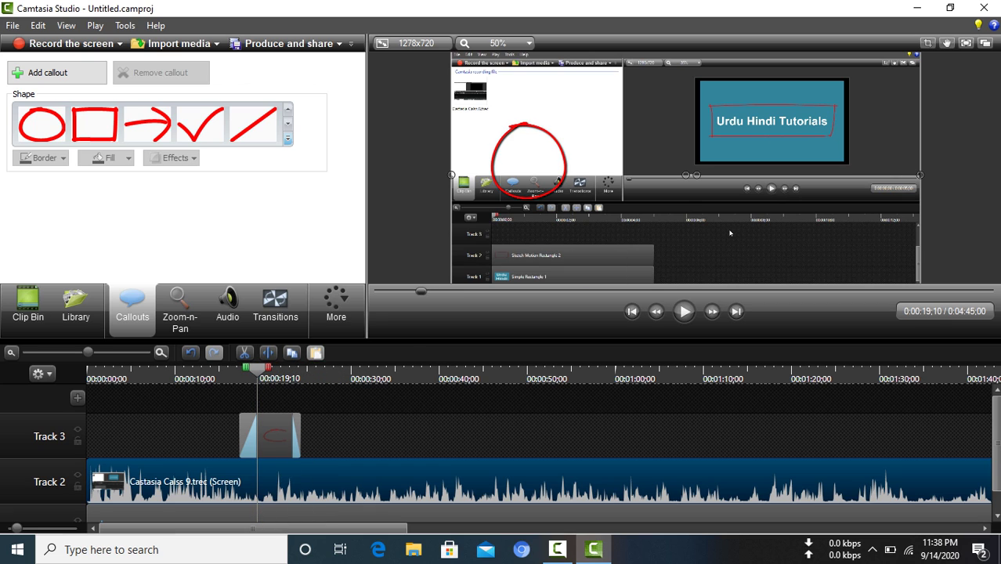
{"action": "left_click", "coordinate": [684, 312]}
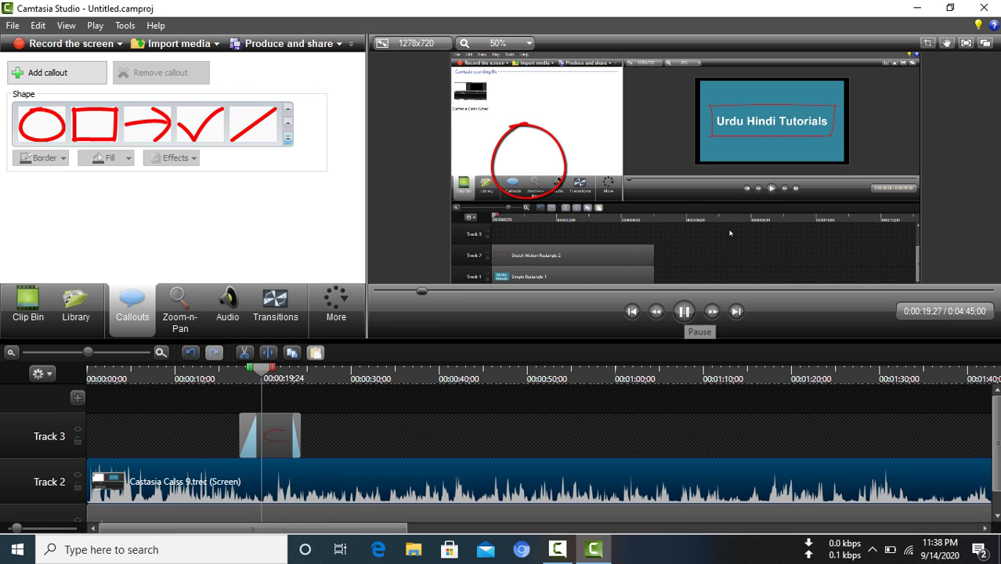
{"action": "left_click", "coordinate": [684, 311]}
{"action": "key", "text": "ctrl+r"}
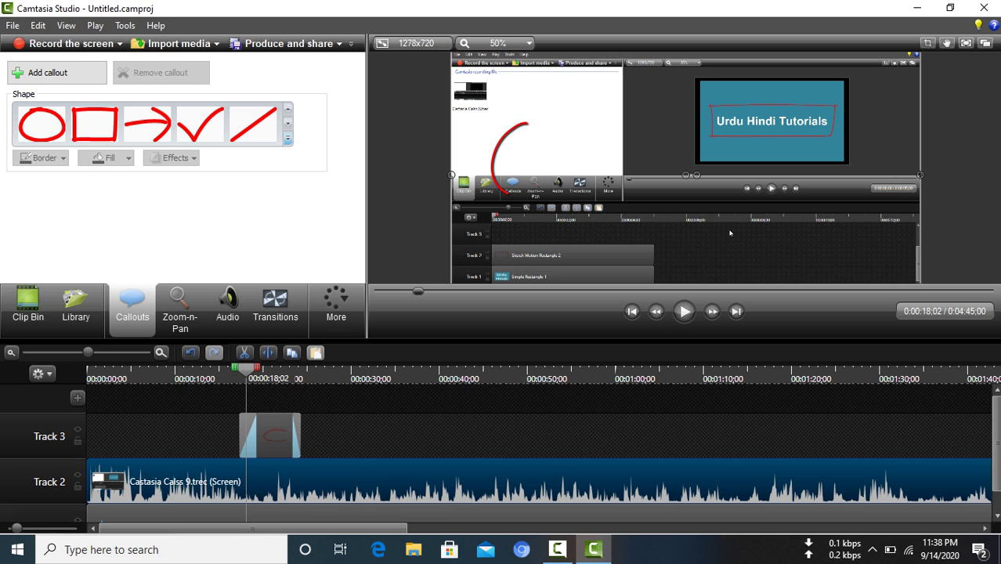
{"action": "key", "text": "space"}
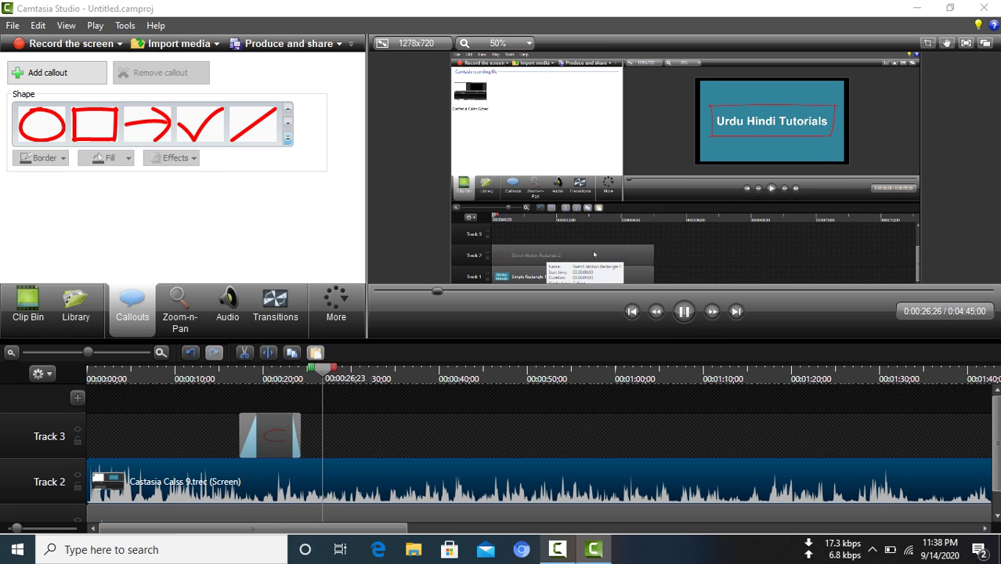
{"action": "key", "text": "alt+Tab"}
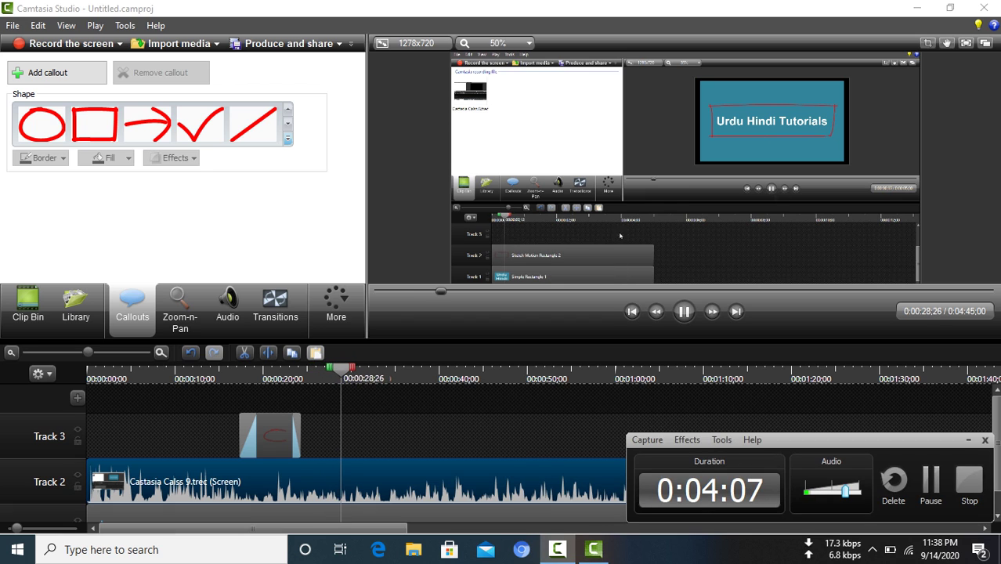